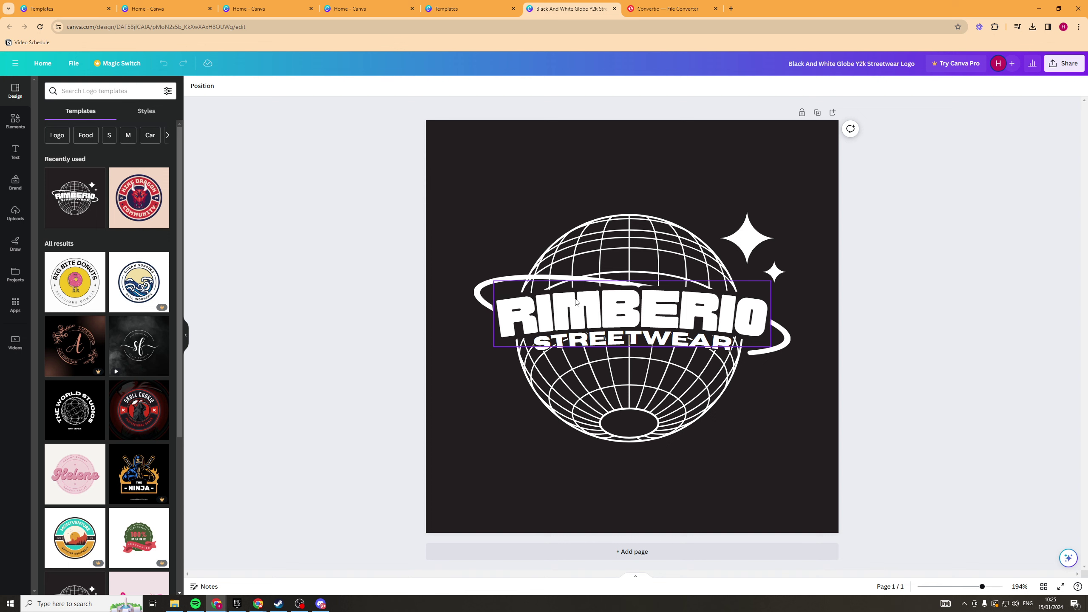
Replace the RIMBERIO headline text with EASY EARL.
left_click(576, 301)
left_click(576, 299)
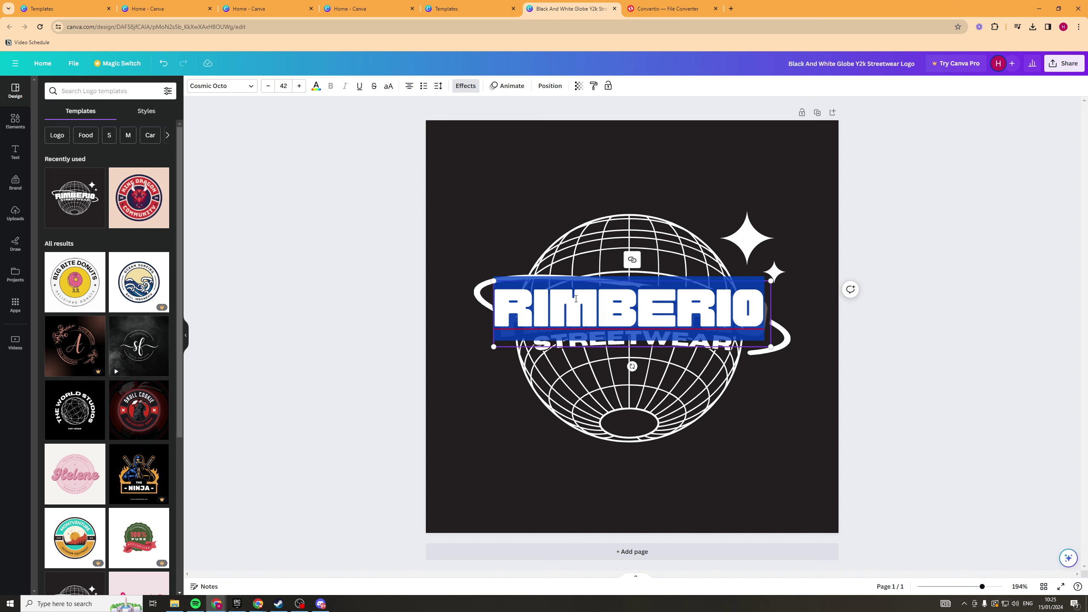
type("EASY")
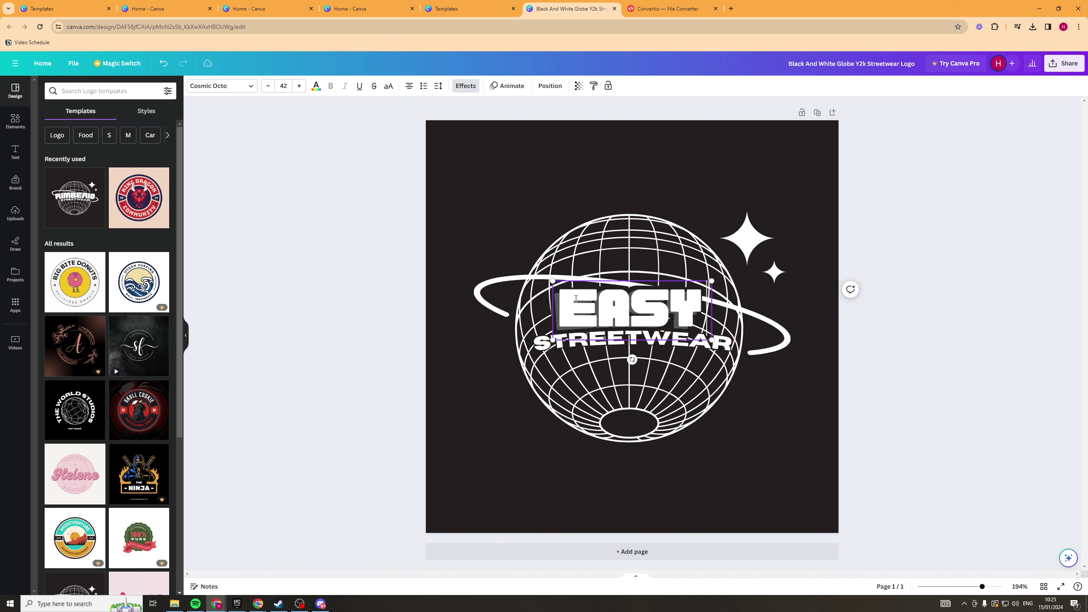
type(" EARL")
left_click(880, 331)
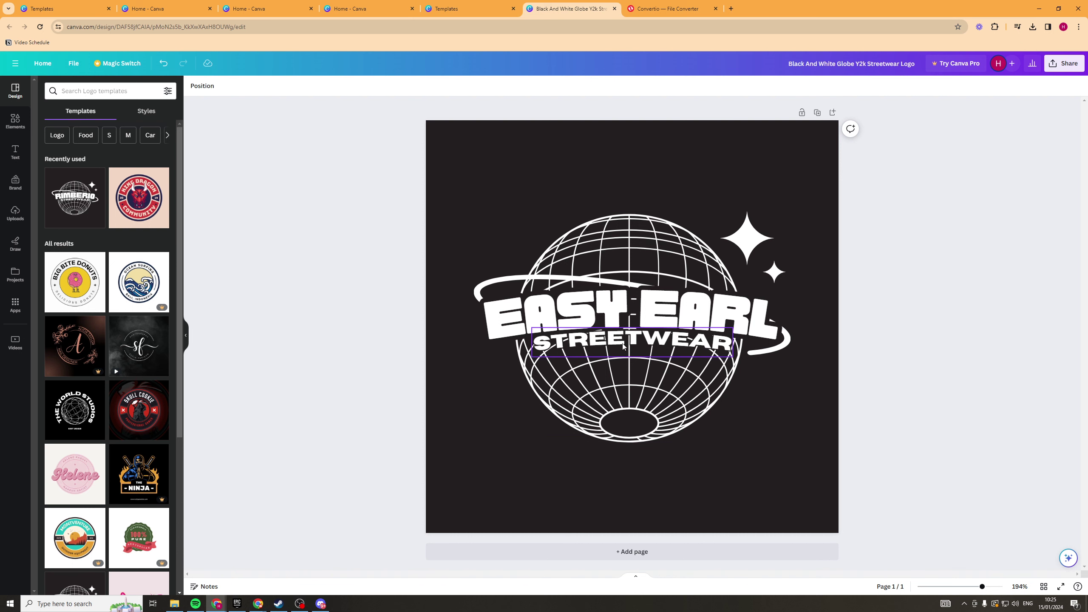
Change the STREETWEAR subtitle beneath it to TUTORIALS.
double_click(650, 338)
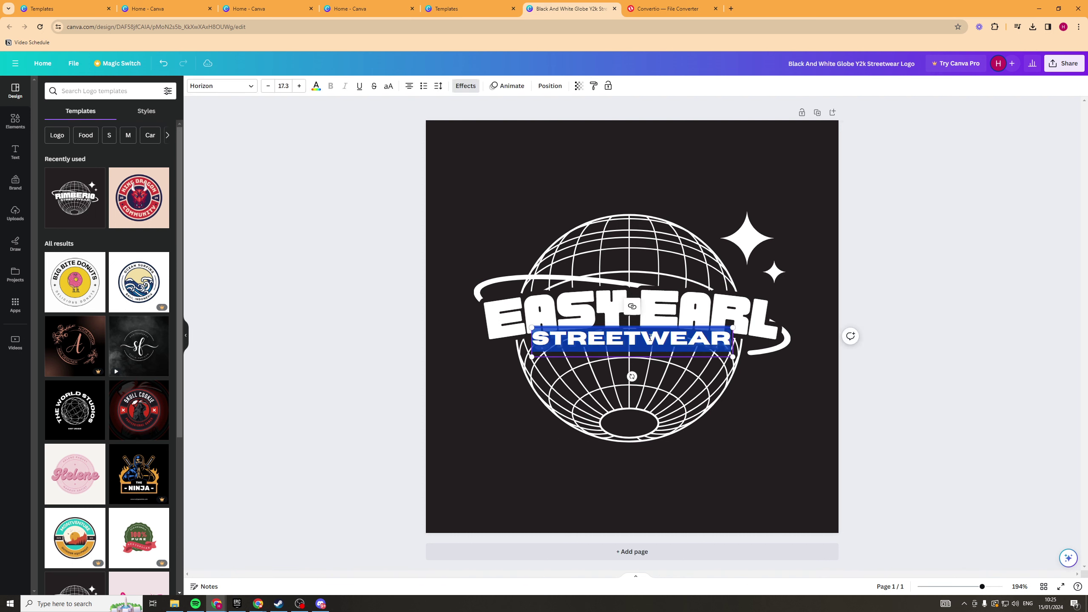
type("TUTORIALS")
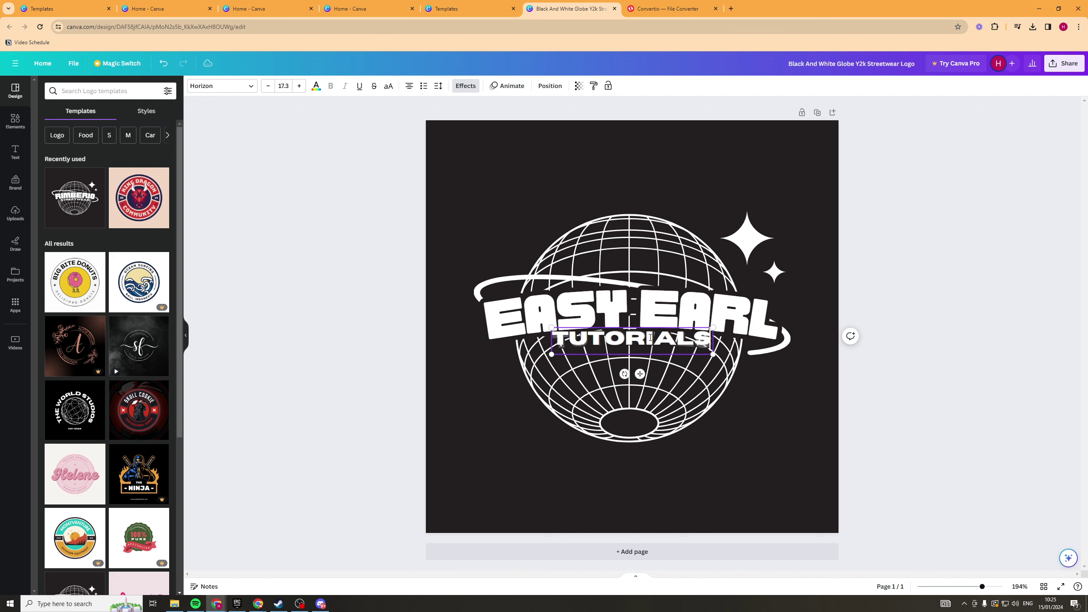
left_click(880, 279)
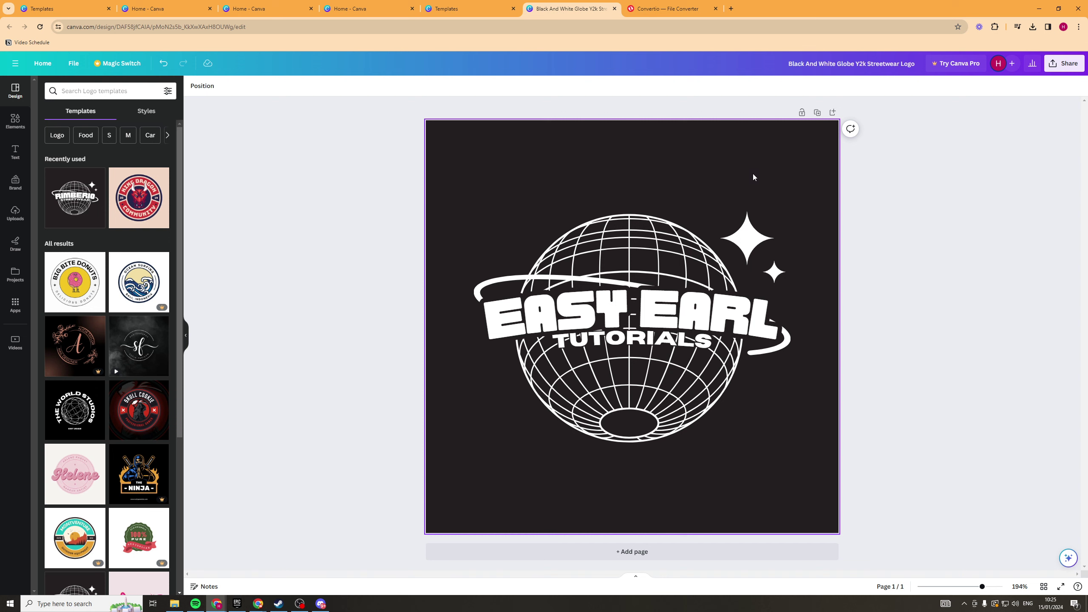
Bring up the Download panel from Share, showing PNG at 500 × 500 px.
left_click(1057, 68)
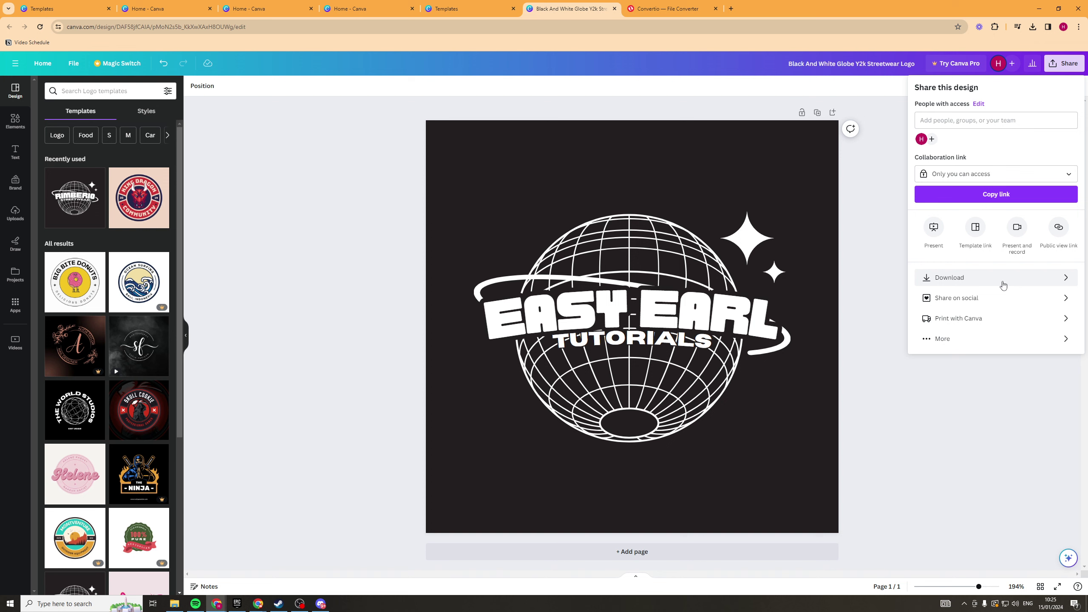
left_click(1003, 285)
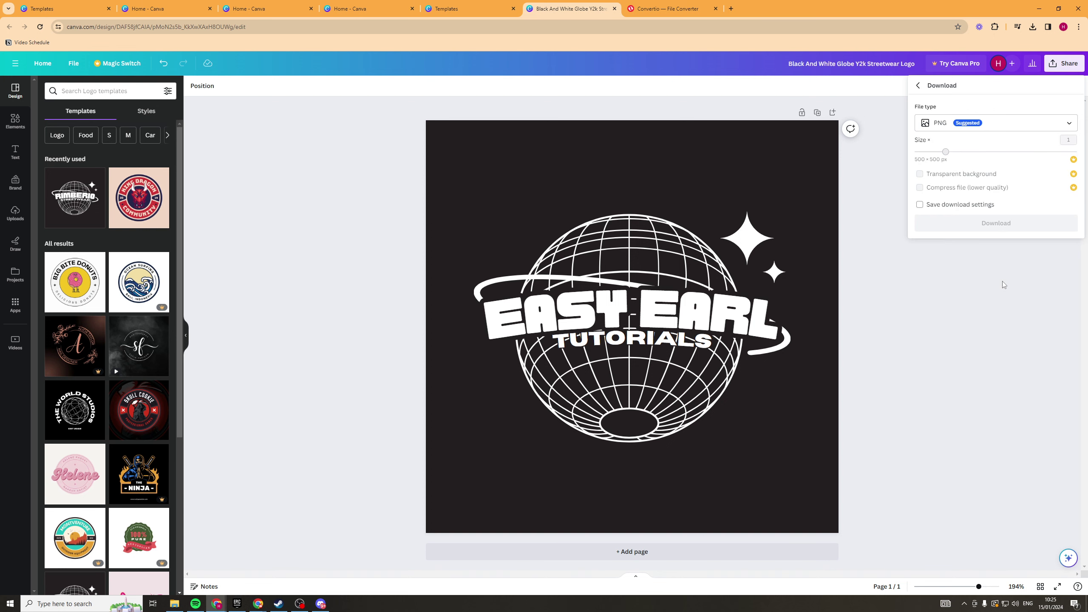
left_click(970, 126)
scroll(985, 185, "down", 1)
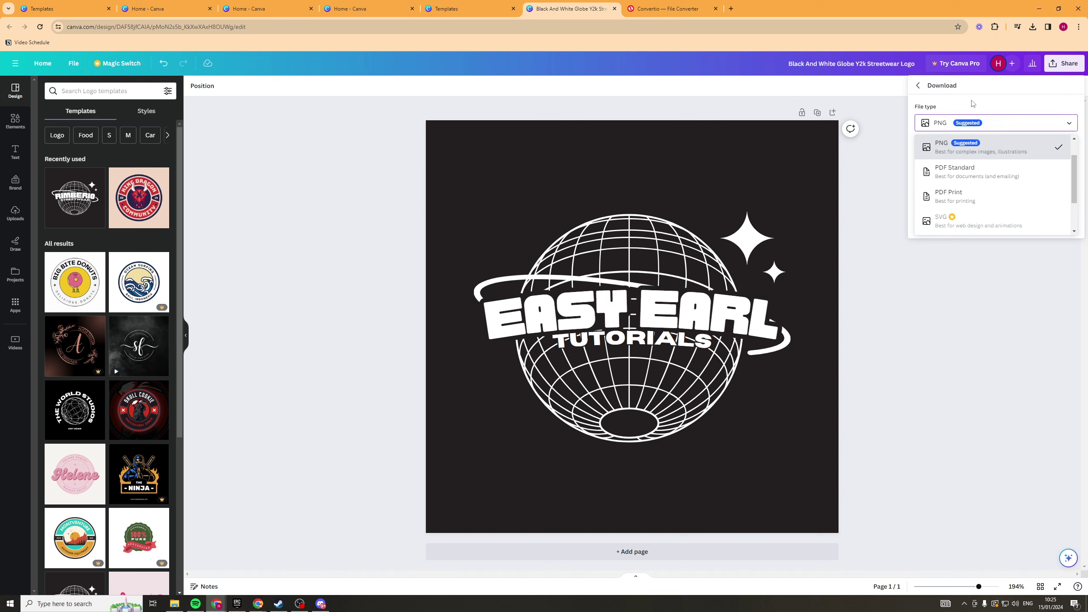
left_click(943, 122)
left_click(943, 123)
scroll(947, 189, "down", 2)
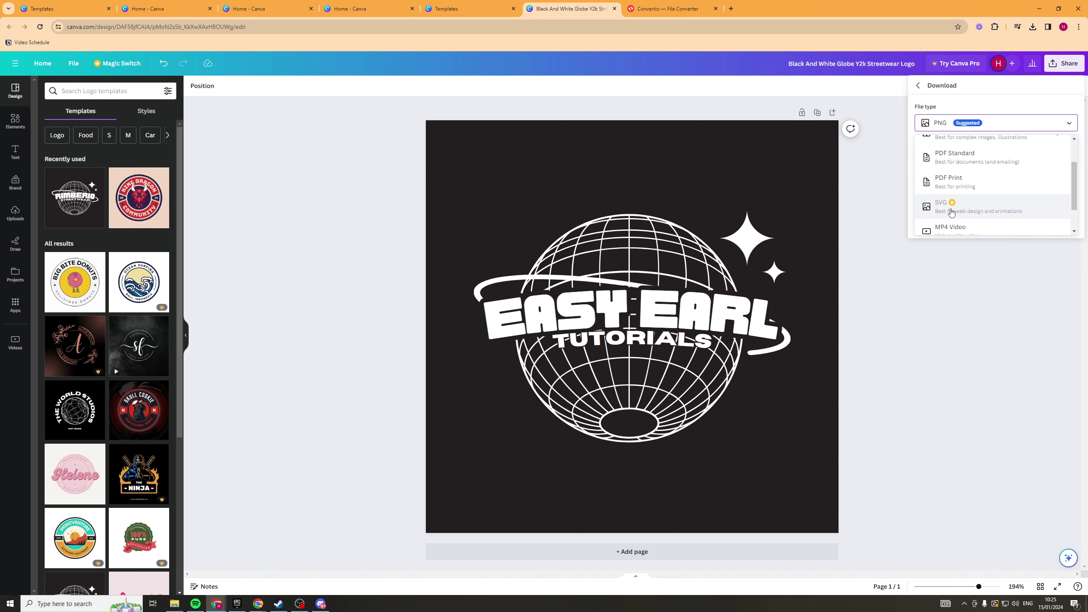
scroll(977, 201, "down", 1)
left_click(980, 198)
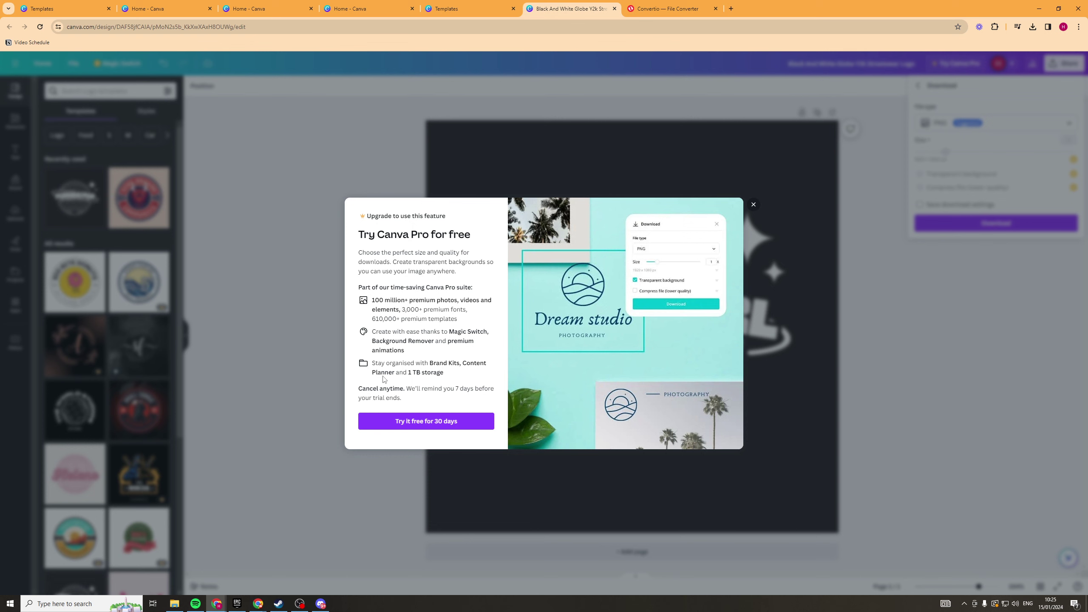
left_click(752, 205)
left_click(943, 124)
scroll(962, 193, "down", 2)
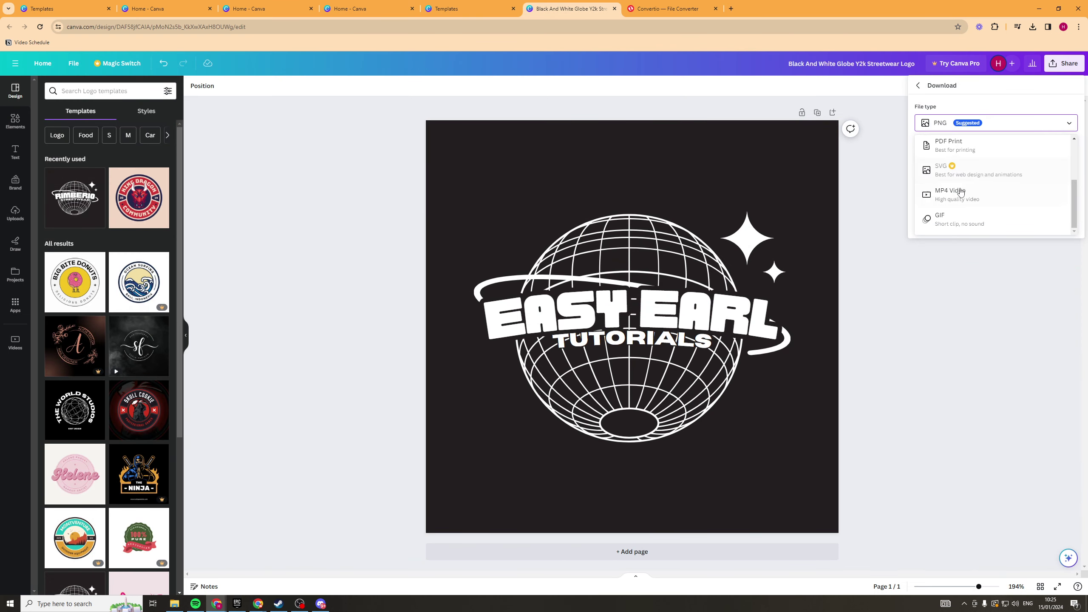
scroll(972, 174, "up", 2)
left_click(981, 105)
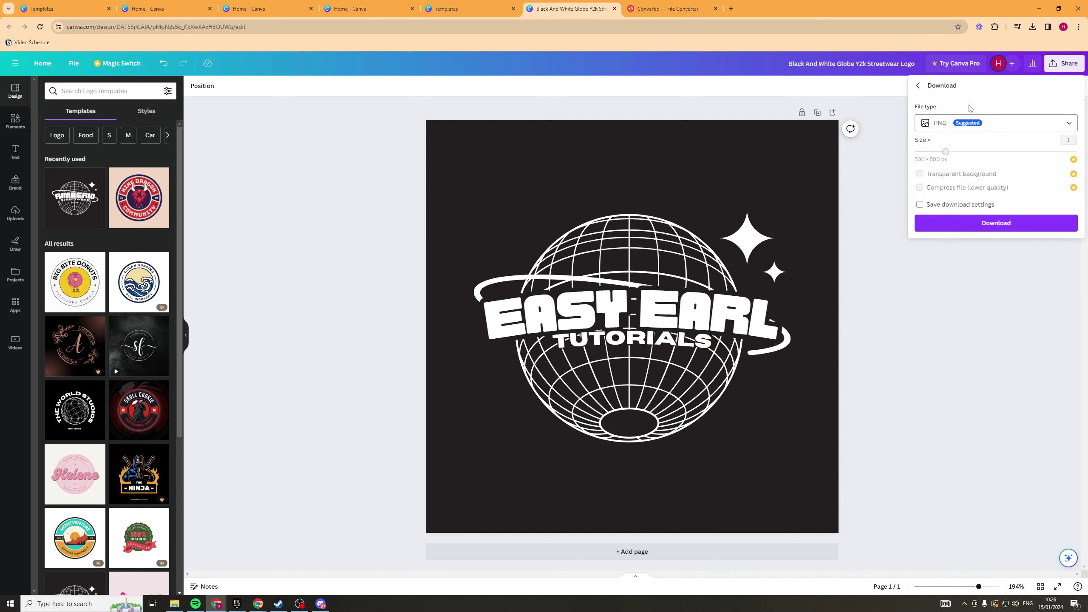
Download the EASY EARL logo as a PNG, then go to the Convertio File Converter tab.
left_click(971, 227)
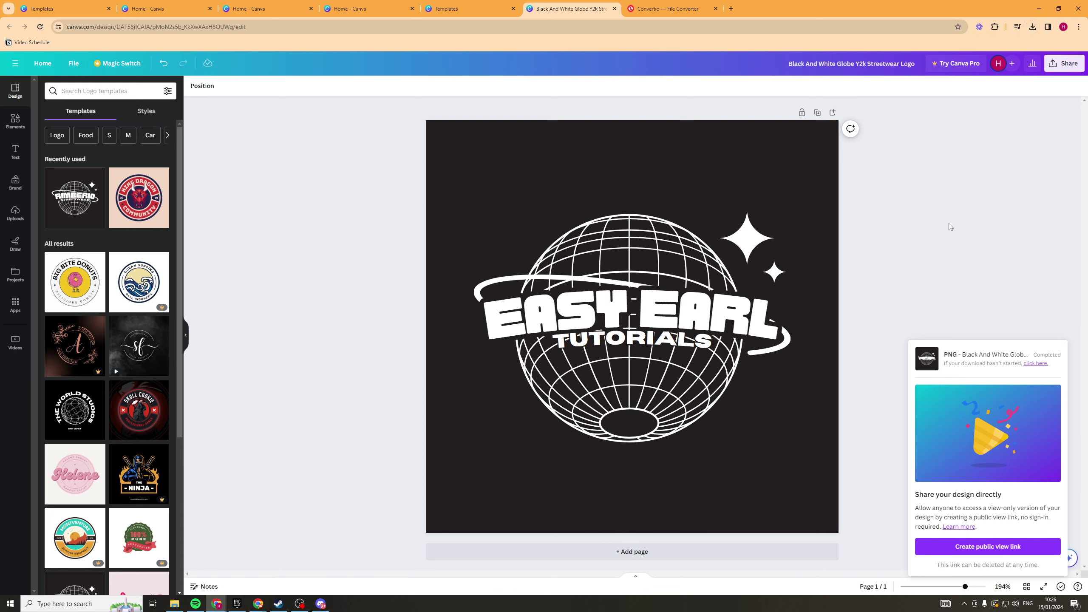
left_click(668, 8)
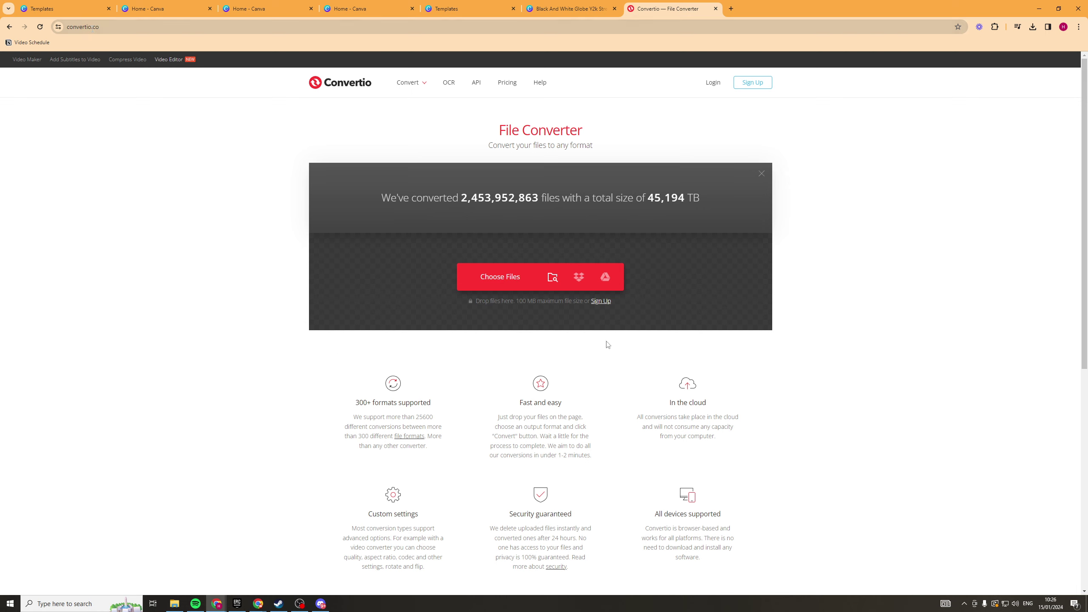
Upload Black And White Globe Y2k Streetwear Logo.png from recent downloads into Convertio.
left_click(1033, 27)
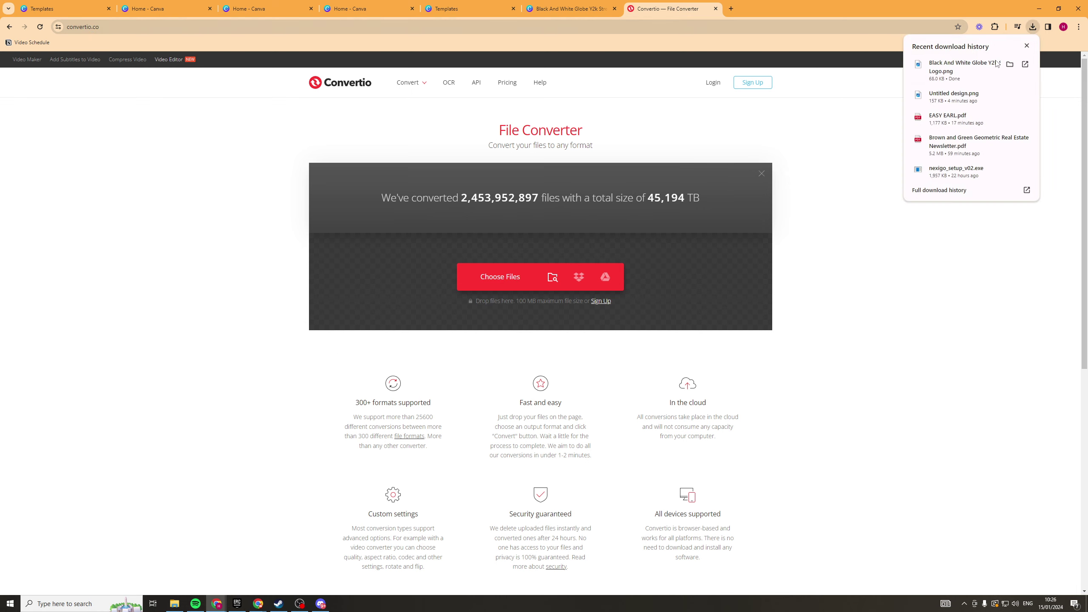
left_click_drag(996, 63, 553, 273)
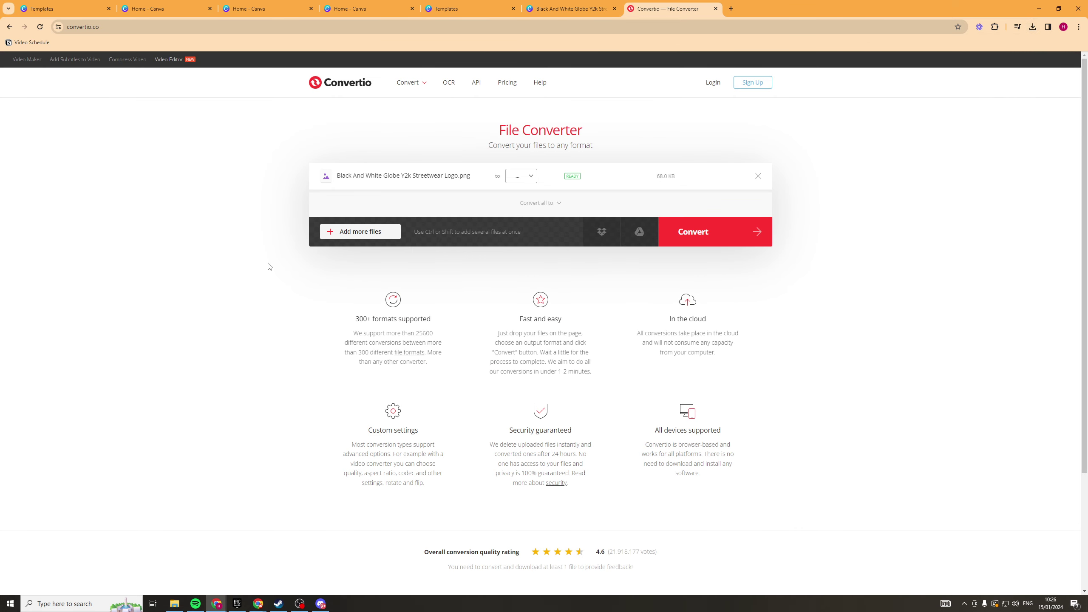
Set the output format to Vector EPS and convert the logo PNG.
left_click(532, 178)
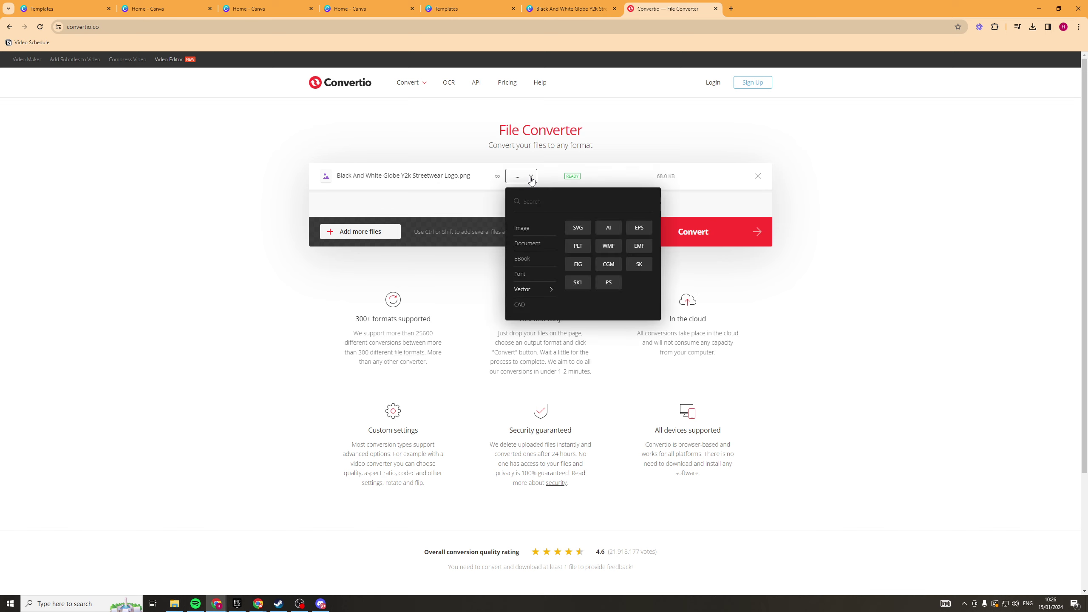
left_click(639, 228)
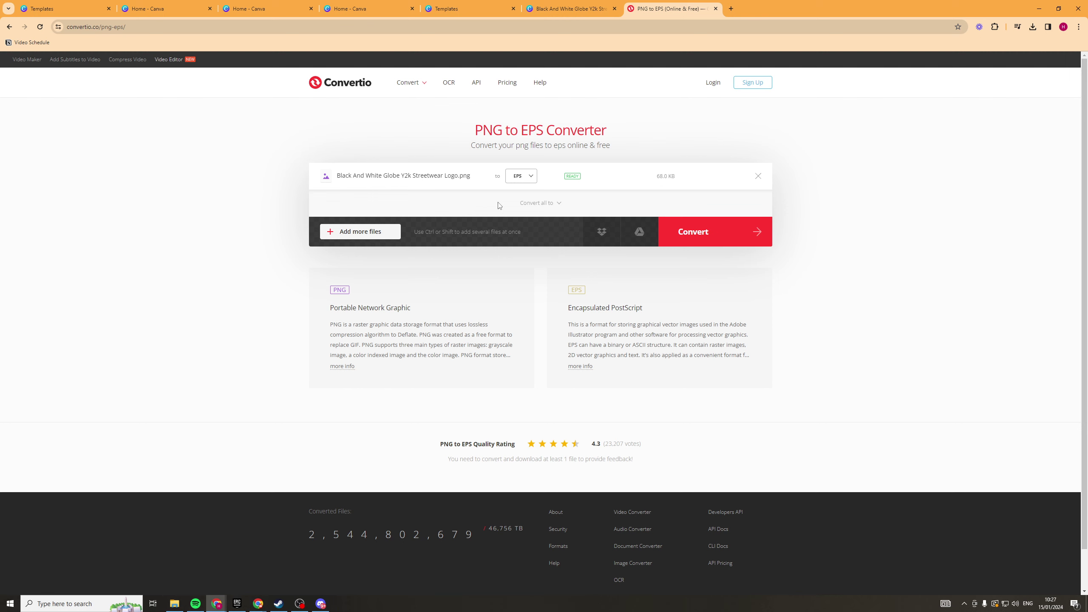
left_click(704, 238)
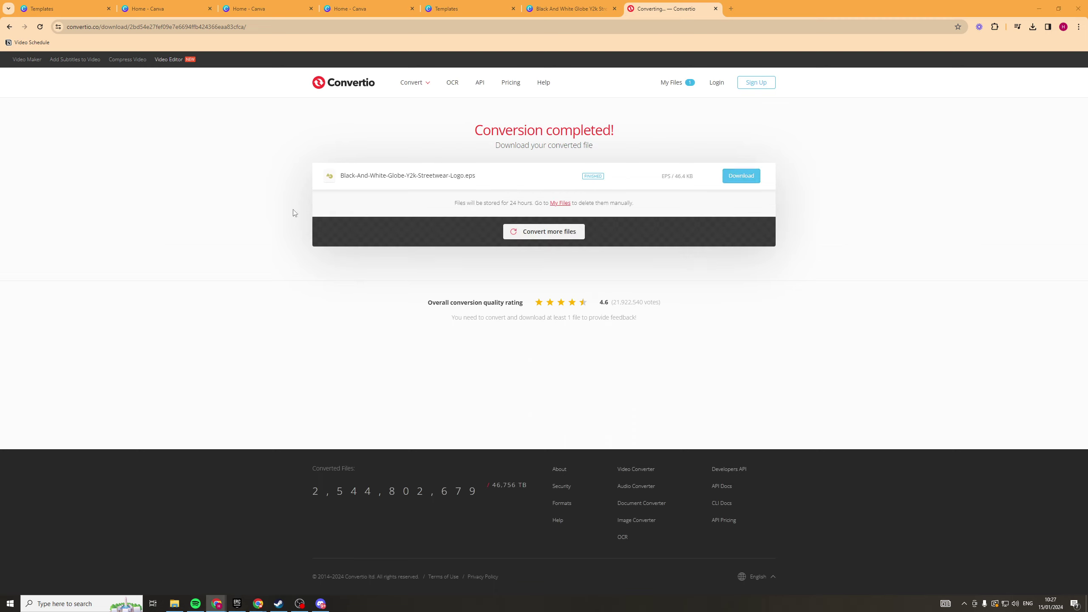
Download Black-And-White-Globe-Y2k-Streetwear-Logo.eps (40.4 KB) and dismiss the rating popup.
left_click(739, 184)
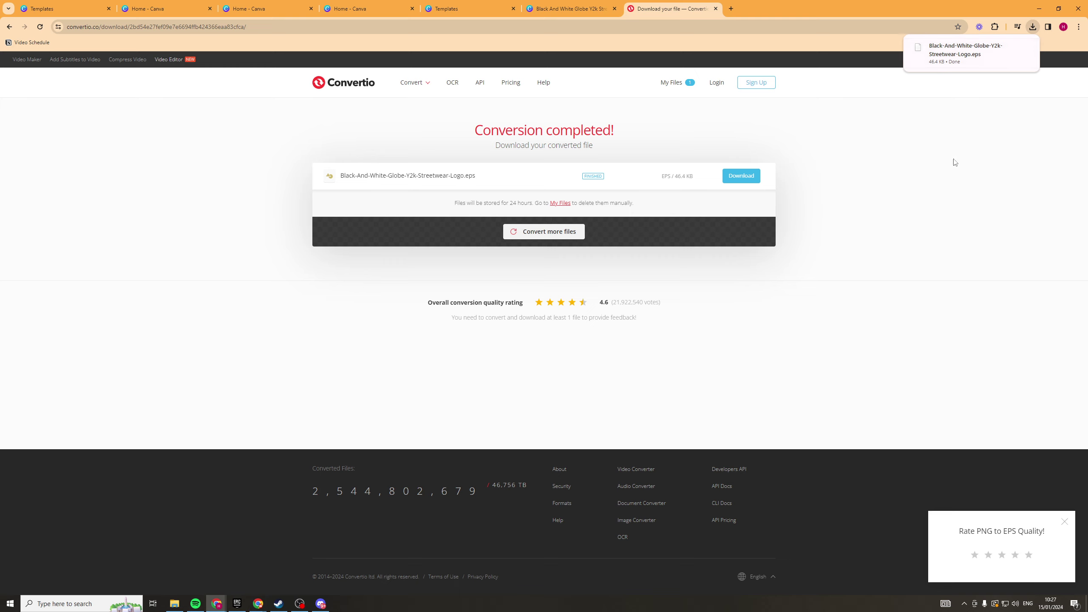
left_click(1065, 522)
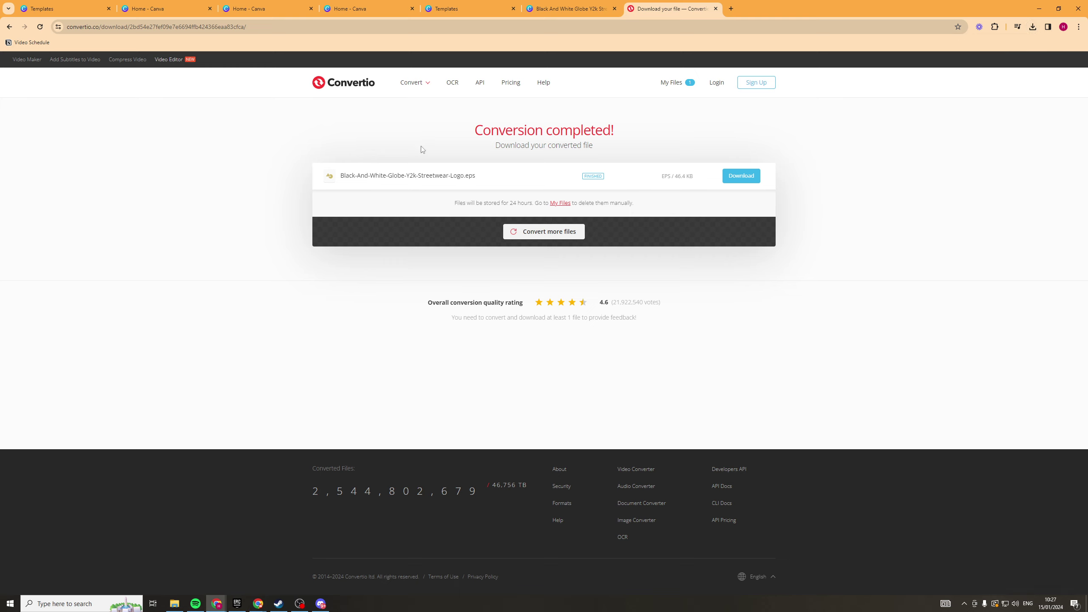